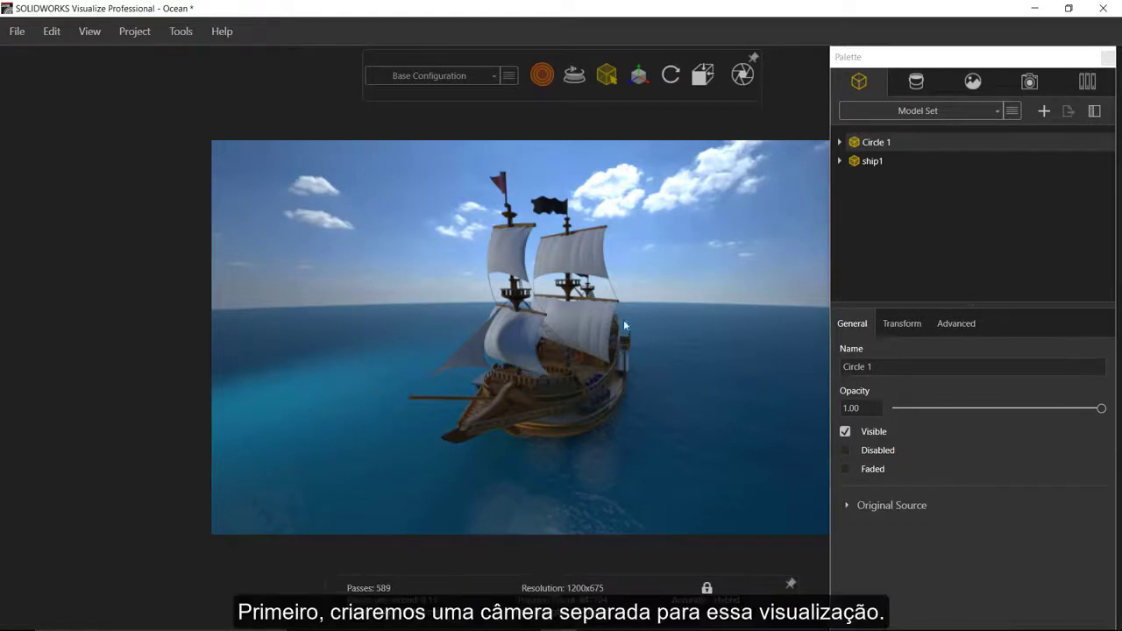
# - Create a new camera in the Ocean project and name it VR
pyautogui.click(1032, 85)
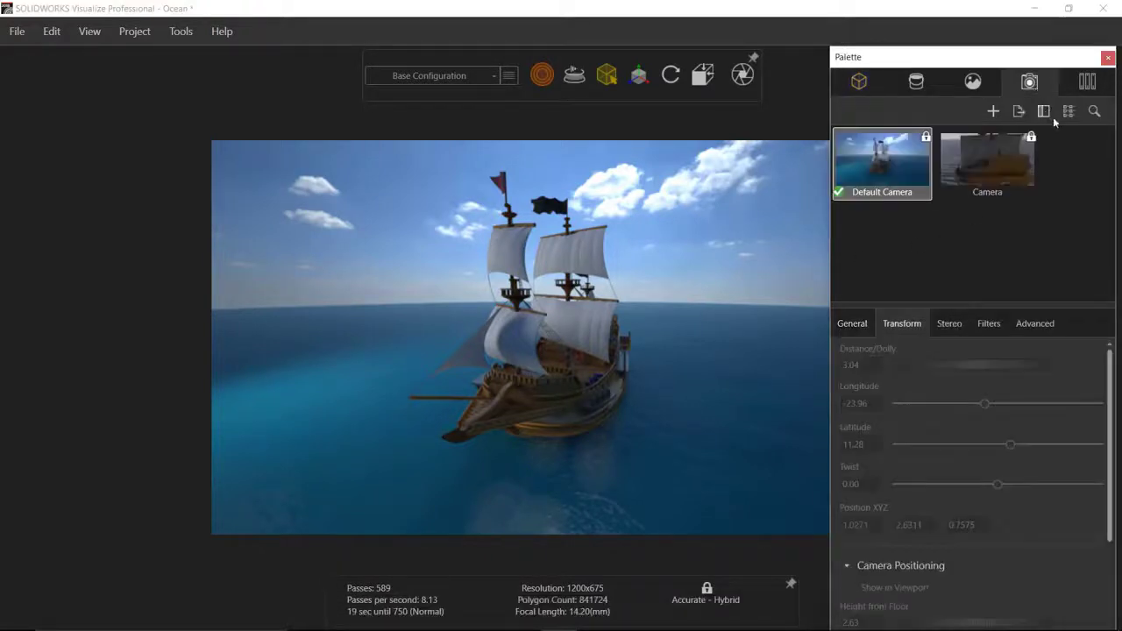
pyautogui.click(1084, 211)
pyautogui.rightClick(1086, 212)
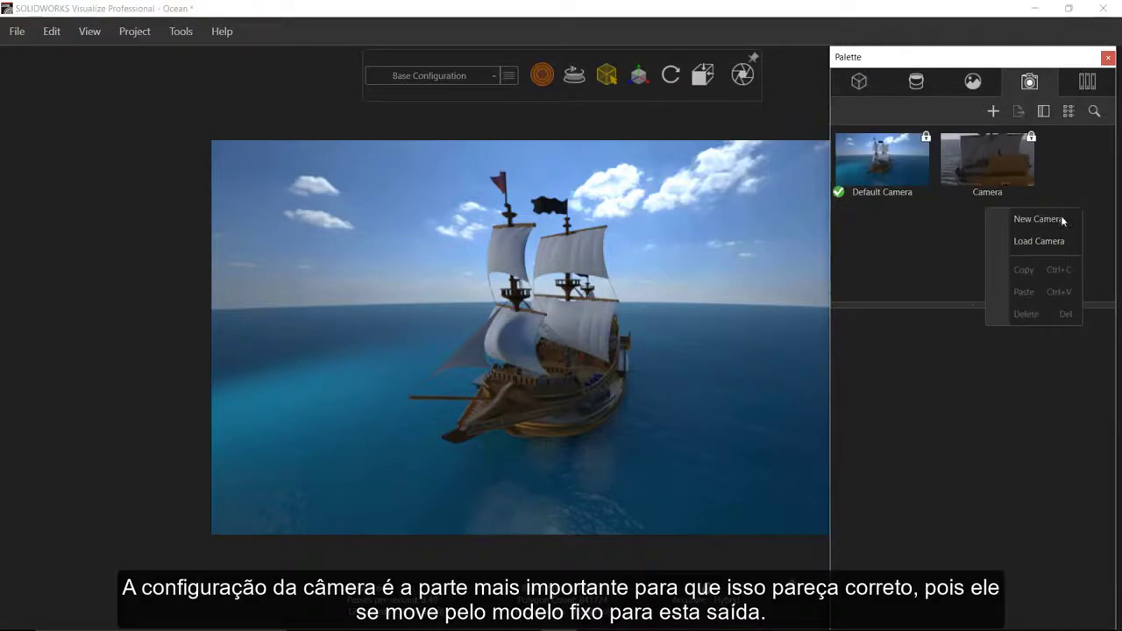
pyautogui.click(1060, 217)
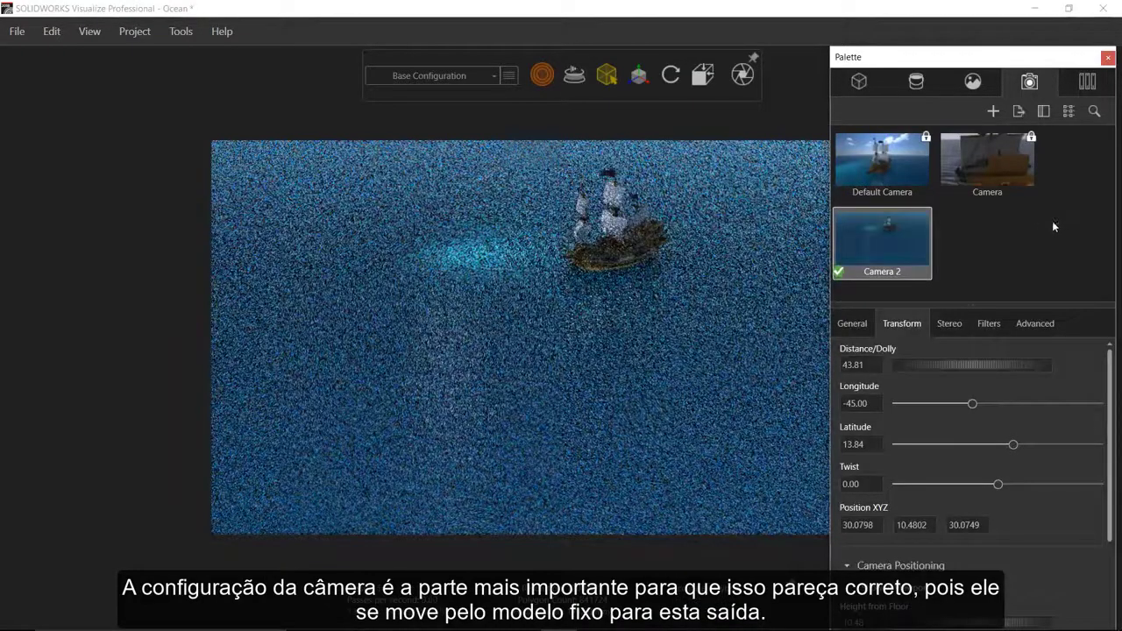
pyautogui.click(853, 324)
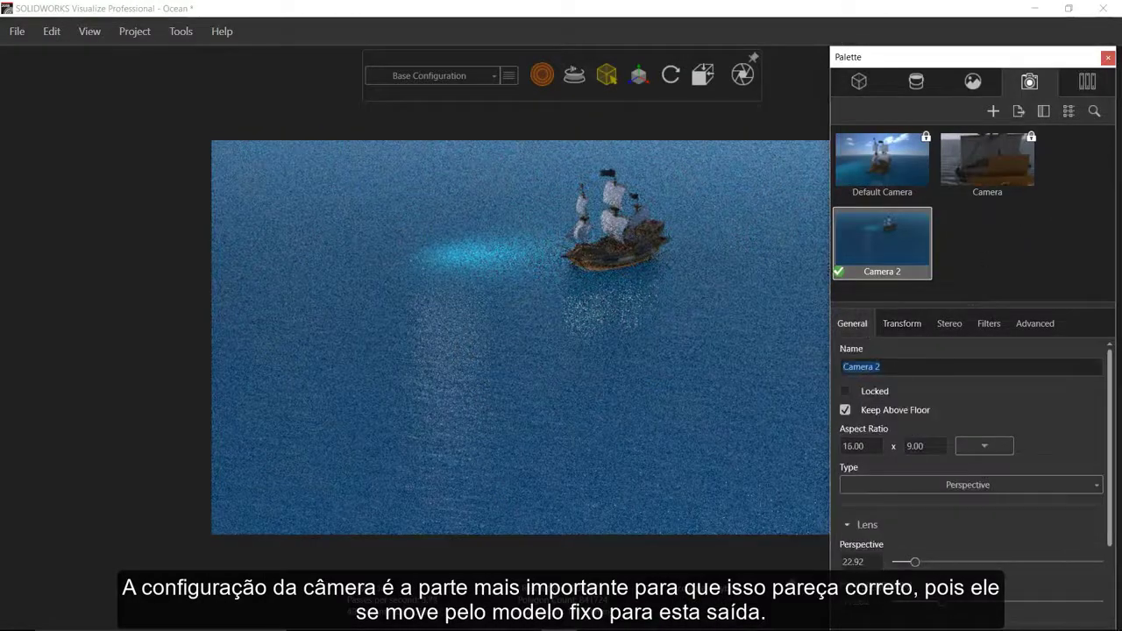
pyautogui.write('VR')
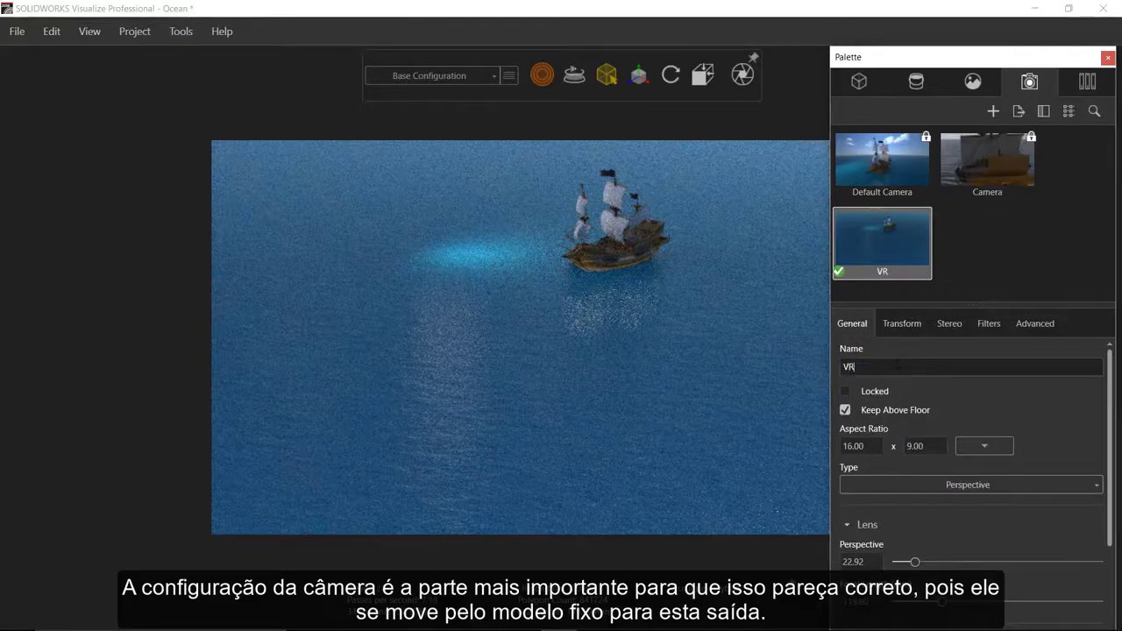
# - Aim the VR camera down at the ship from above and centre the ship model in its view
pyautogui.click(914, 327)
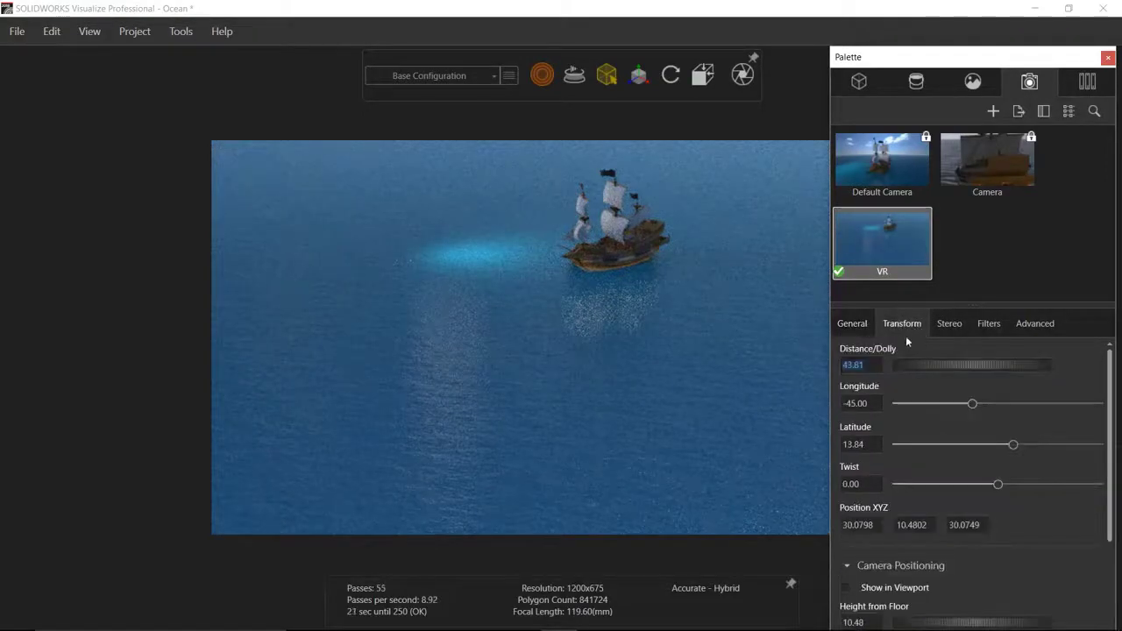
pyautogui.click(959, 266)
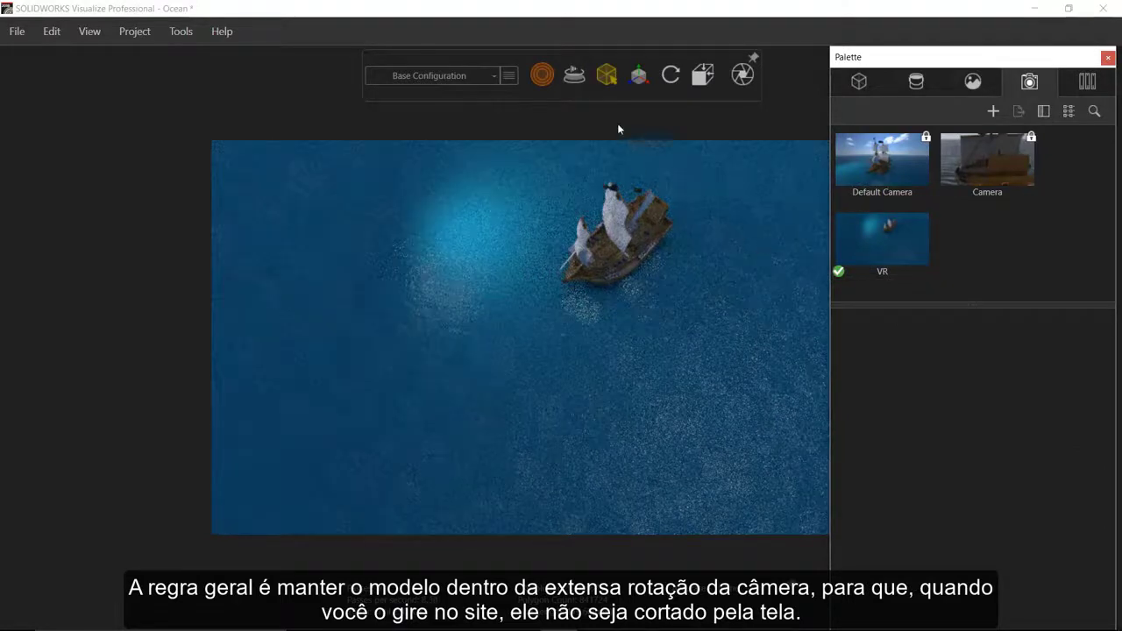
pyautogui.moveTo(574, 76)
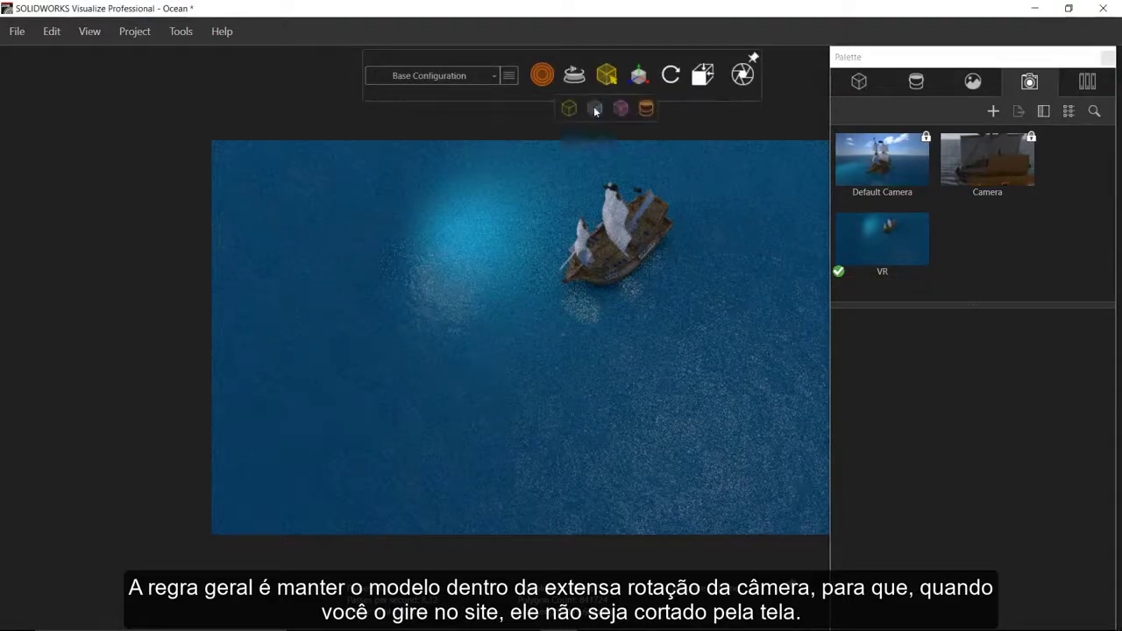
pyautogui.doubleClick(619, 254)
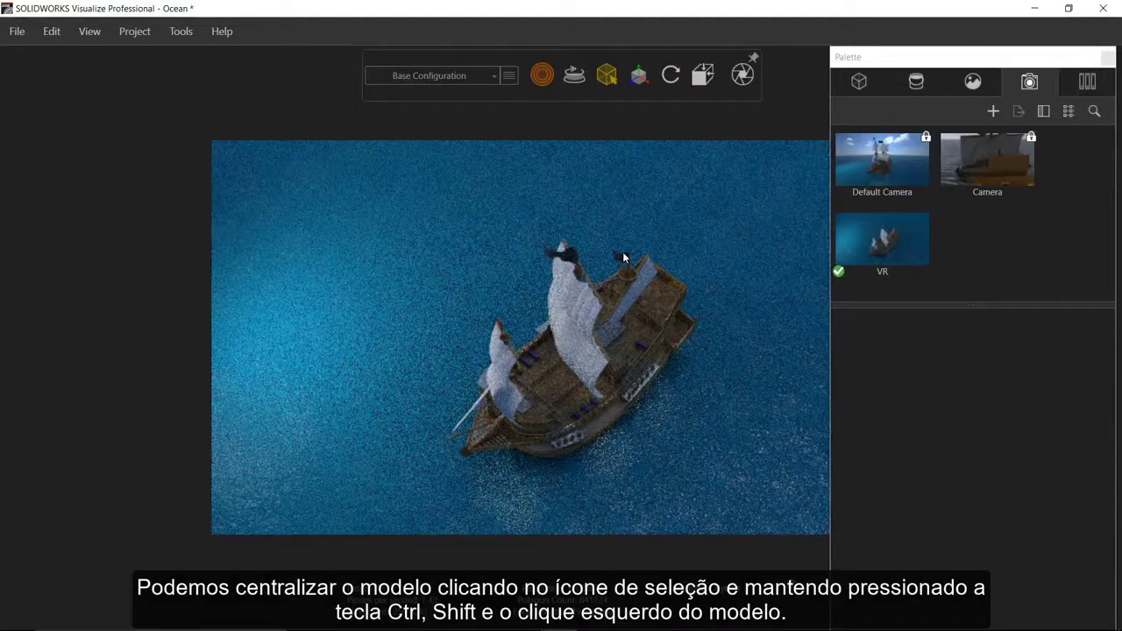
# - Set the render output mode to Interactive Image with 18 orbits and 12 images per orbit
pyautogui.click(742, 81)
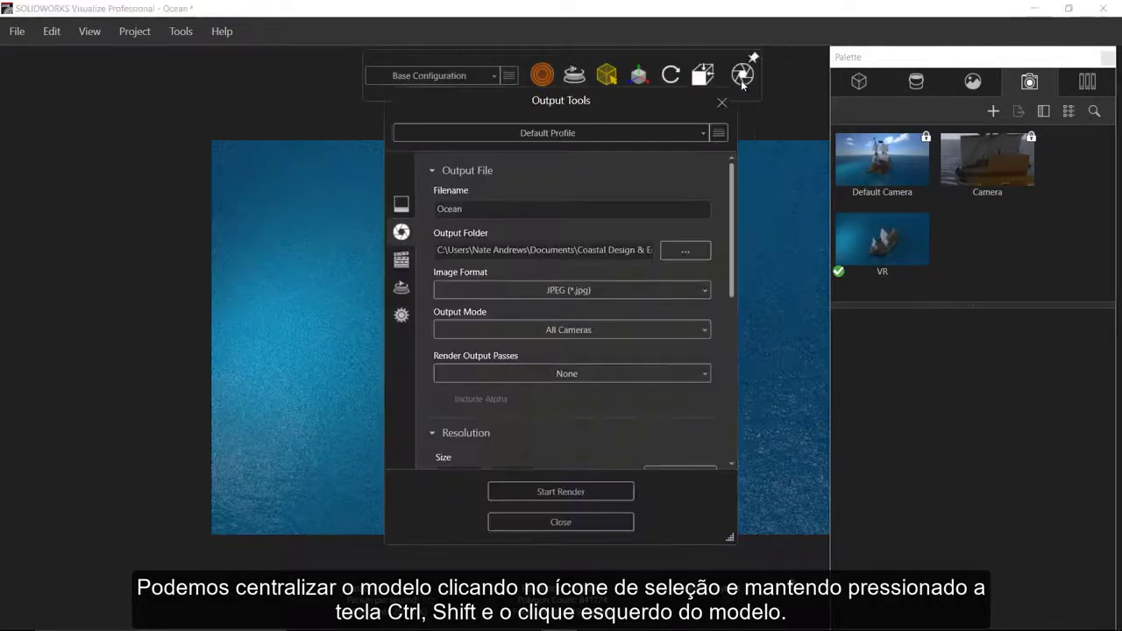
pyautogui.scroll(-3, 724, 236)
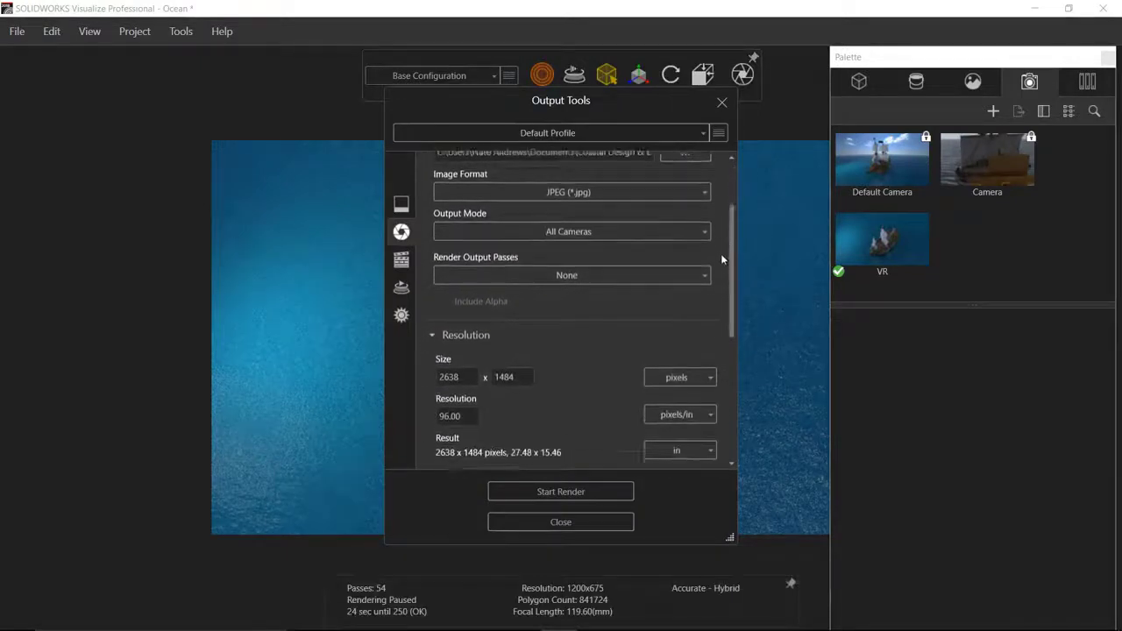
pyautogui.click(643, 213)
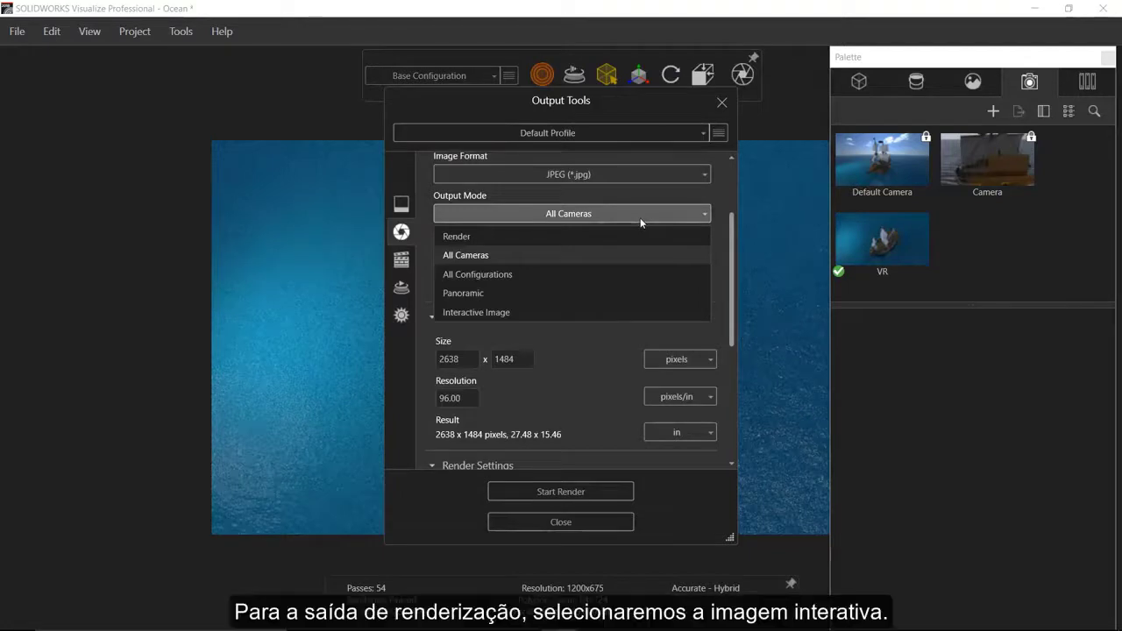
pyautogui.click(528, 311)
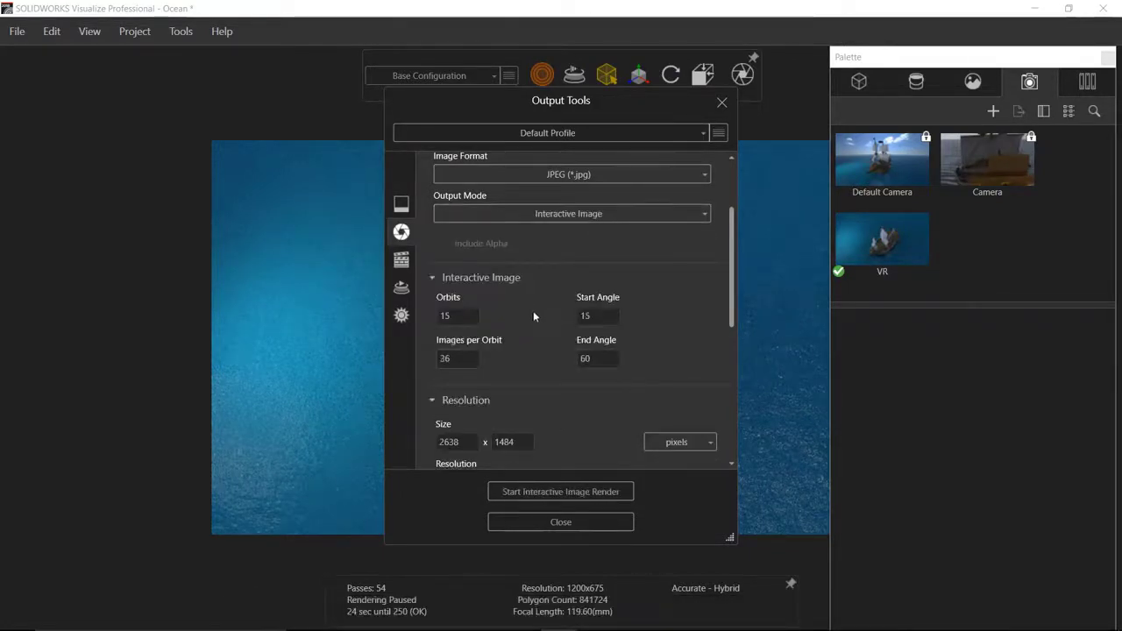
pyautogui.moveTo(730, 268); pyautogui.dragTo(722, 301)
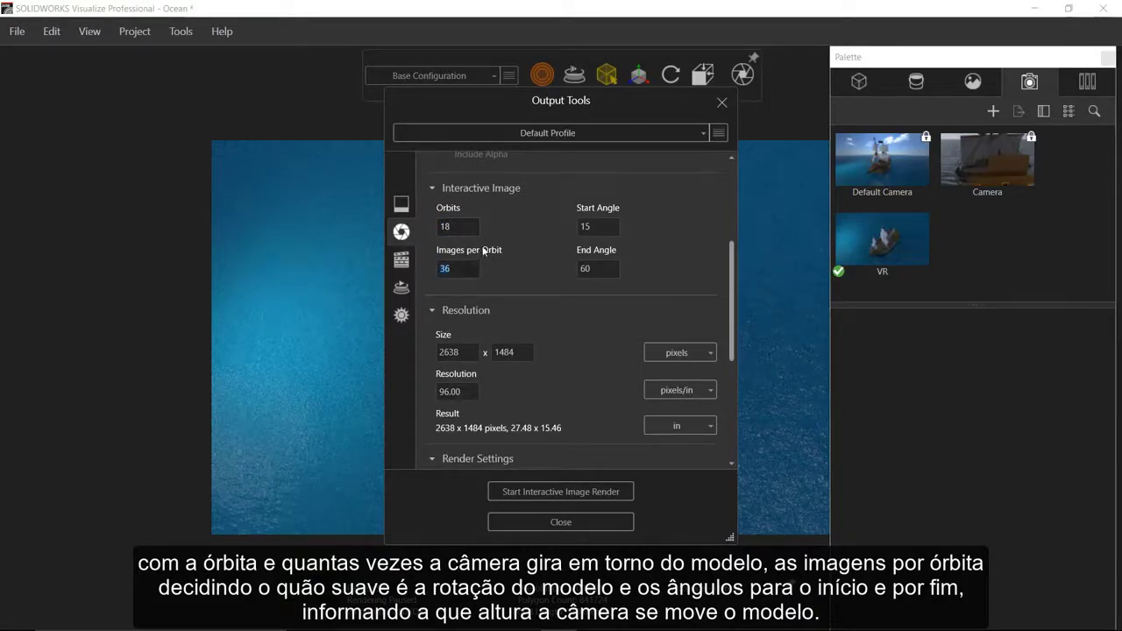
pyautogui.write('12')
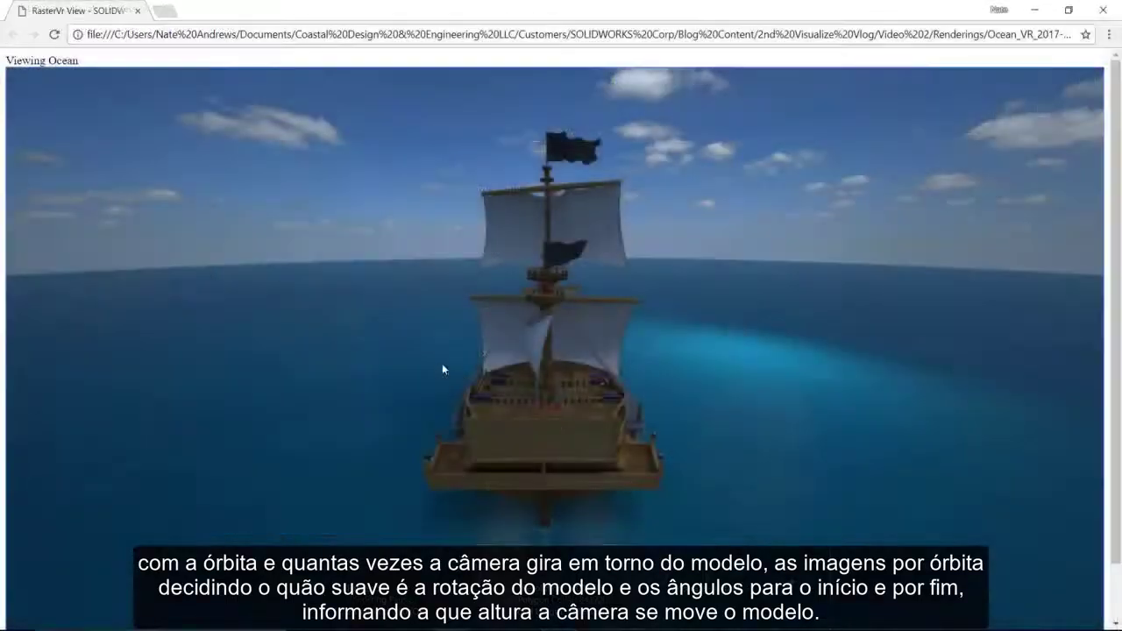
# - Switch to the browser and rotate the rendered interactive ship image to examine it from several sides and heights
pyautogui.moveTo(442, 369); pyautogui.dragTo(382, 371)
pyautogui.moveTo(303, 380); pyautogui.dragTo(486, 539)
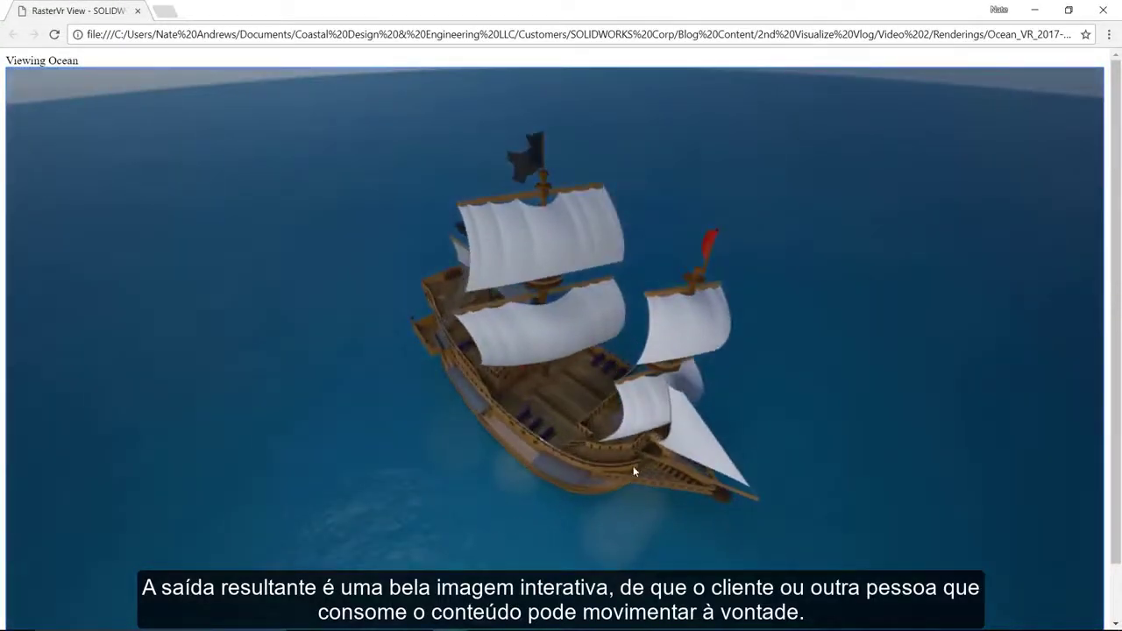
pyautogui.moveTo(634, 472); pyautogui.dragTo(565, 169)
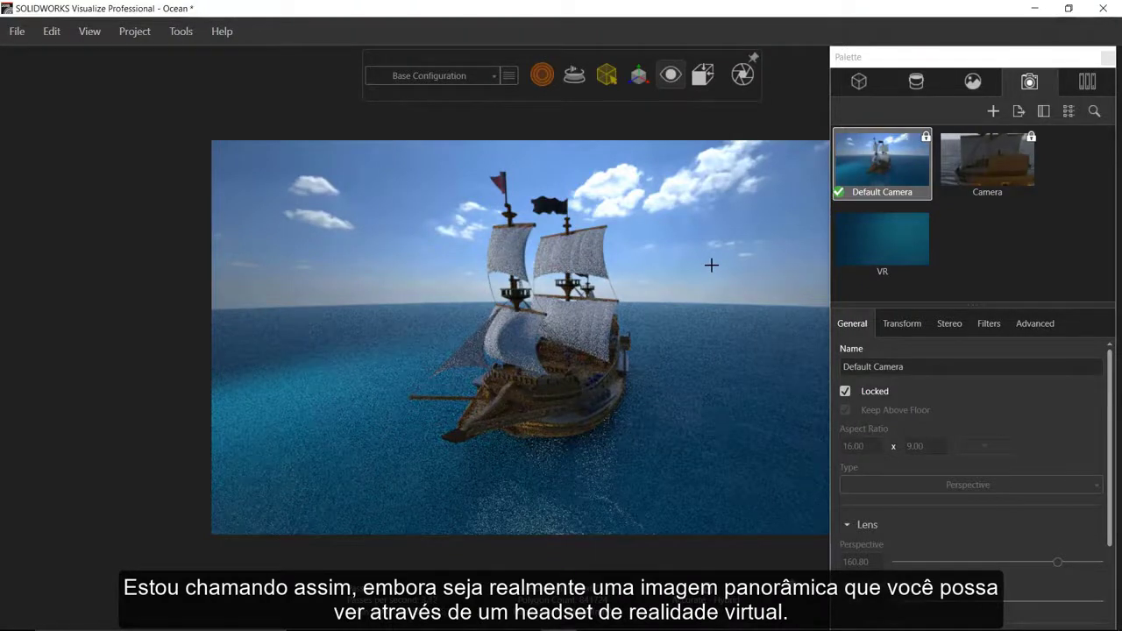
# - Create another new camera and orbit it down to a low view facing the ship's stern
pyautogui.rightClick(1014, 260)
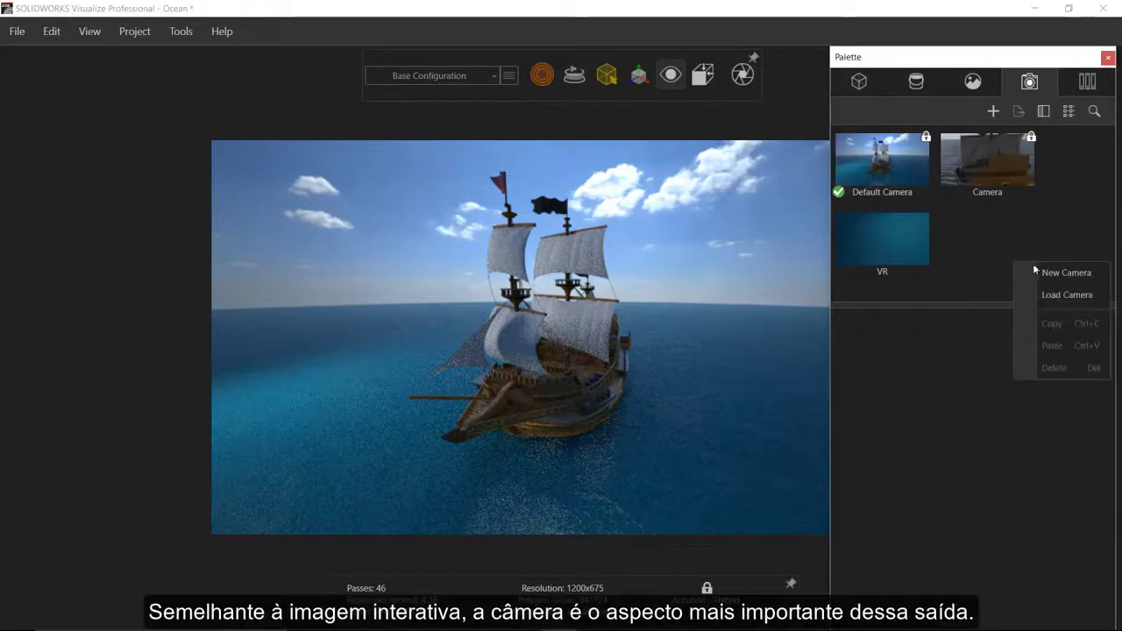
pyautogui.click(1048, 274)
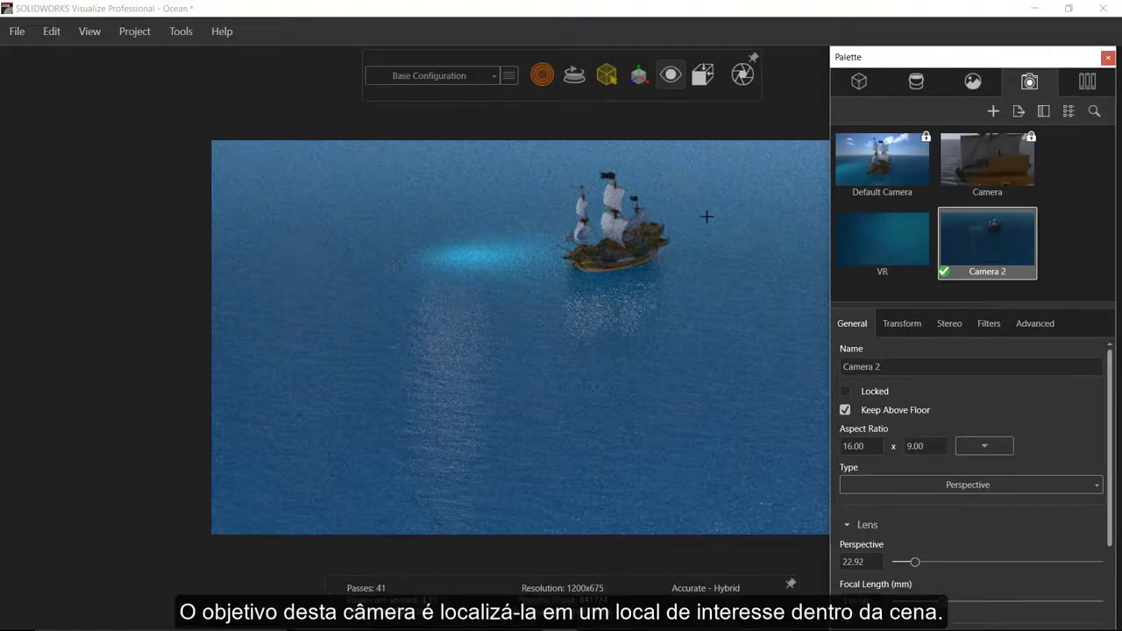
pyautogui.scroll(3, 708, 238)
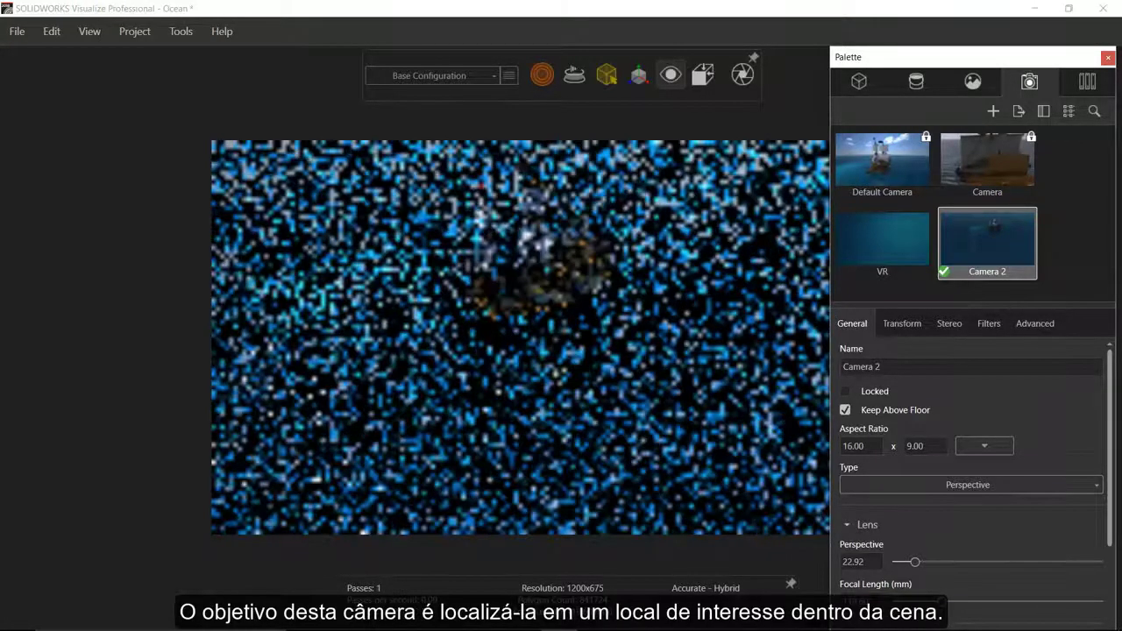
pyautogui.scroll(3, 640, 261)
pyautogui.moveTo(638, 268); pyautogui.dragTo(113, 257, button='middle')
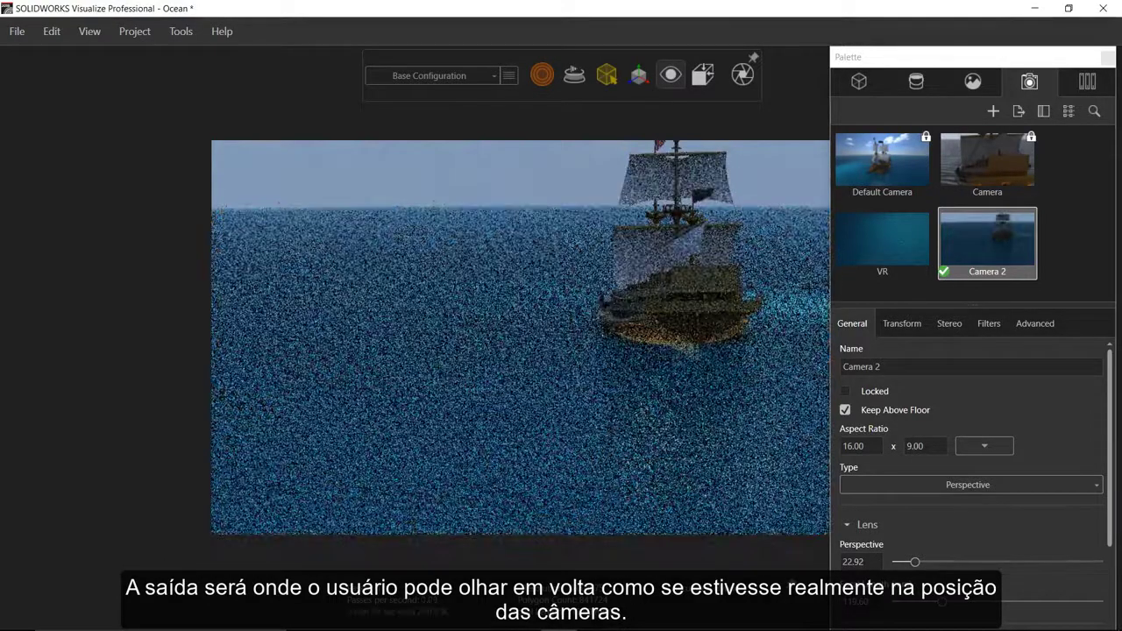
pyautogui.moveTo(820, 283); pyautogui.dragTo(783, 287, button='middle')
pyautogui.scroll(1, 657, 251)
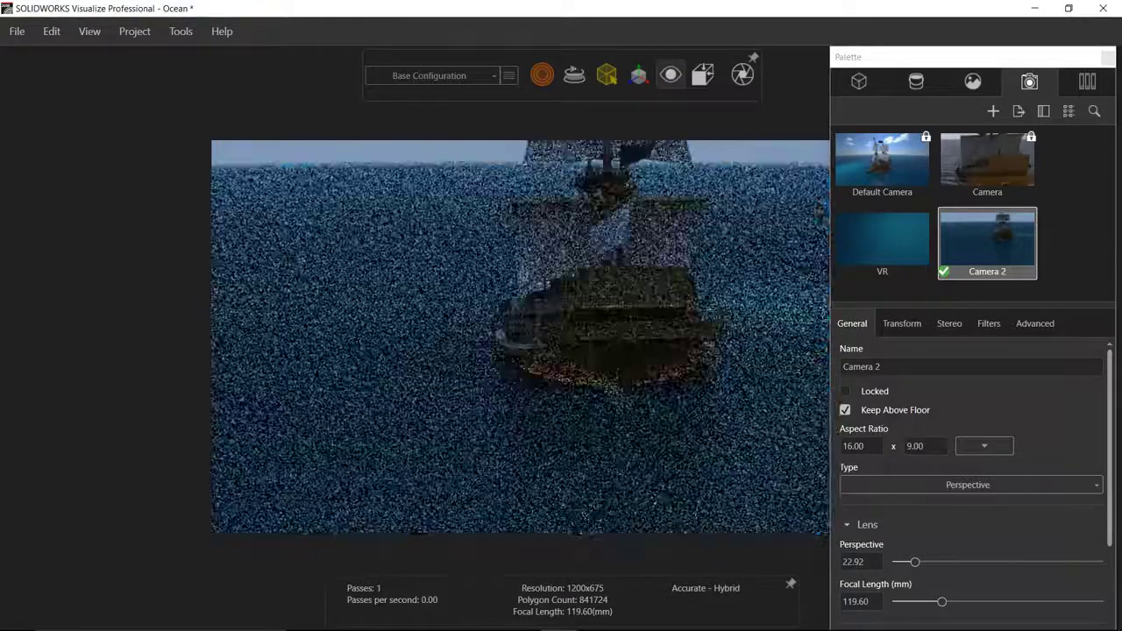
# - Bring the new camera in past the stern onto the ship's deck, close behind the steering wheel
pyautogui.scroll(2, 657, 250)
pyautogui.scroll(1, 657, 251)
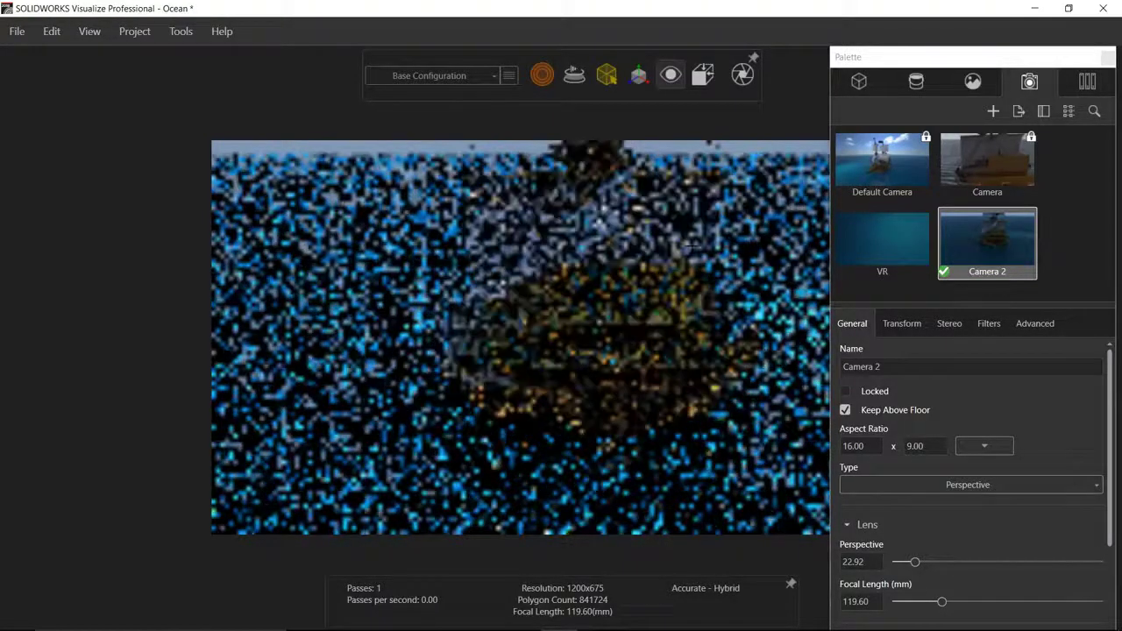
pyautogui.scroll(2, 657, 251)
pyautogui.scroll(2, 657, 251)
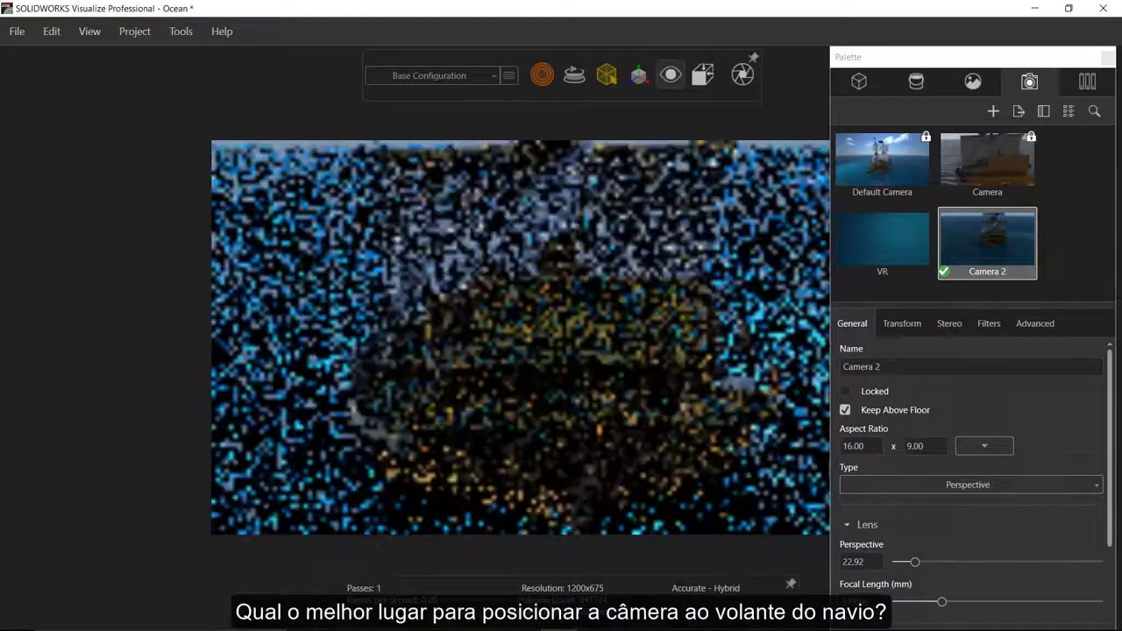
pyautogui.scroll(1, 657, 251)
pyautogui.scroll(2, 657, 251)
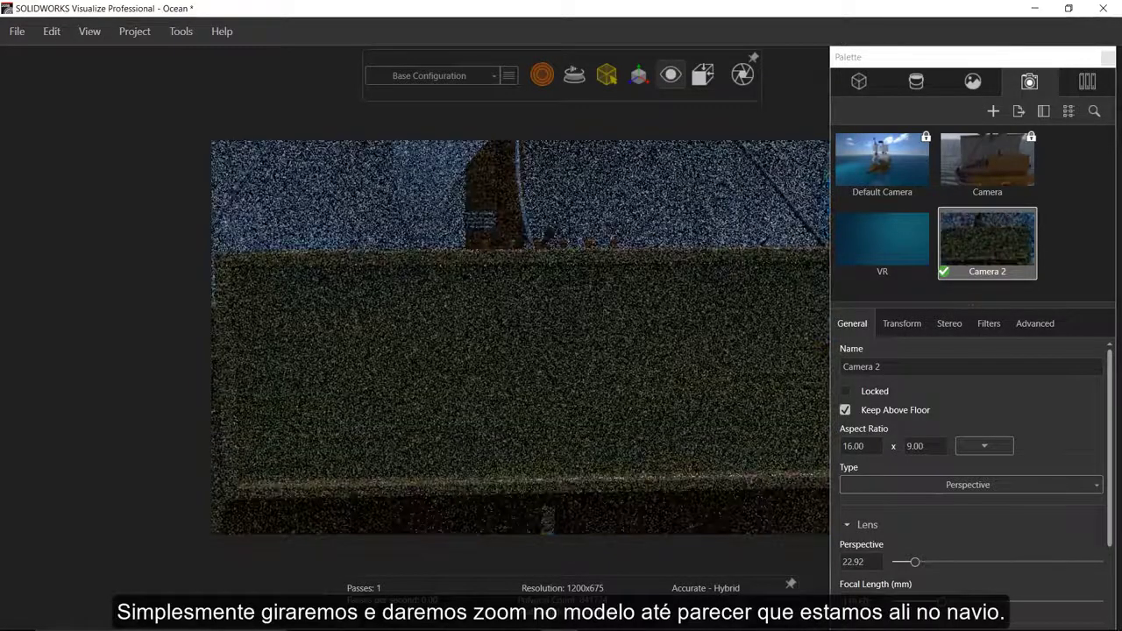
pyautogui.scroll(1, 657, 251)
pyautogui.scroll(2, 571, 226)
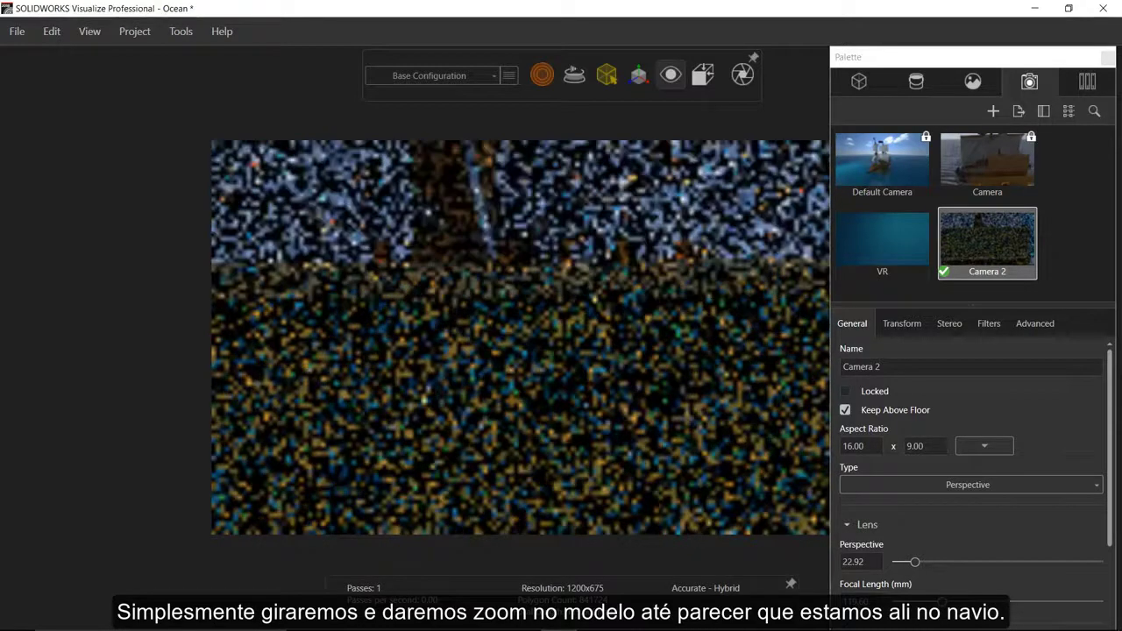
pyautogui.scroll(1, 447, 355)
pyautogui.scroll(1, 447, 355)
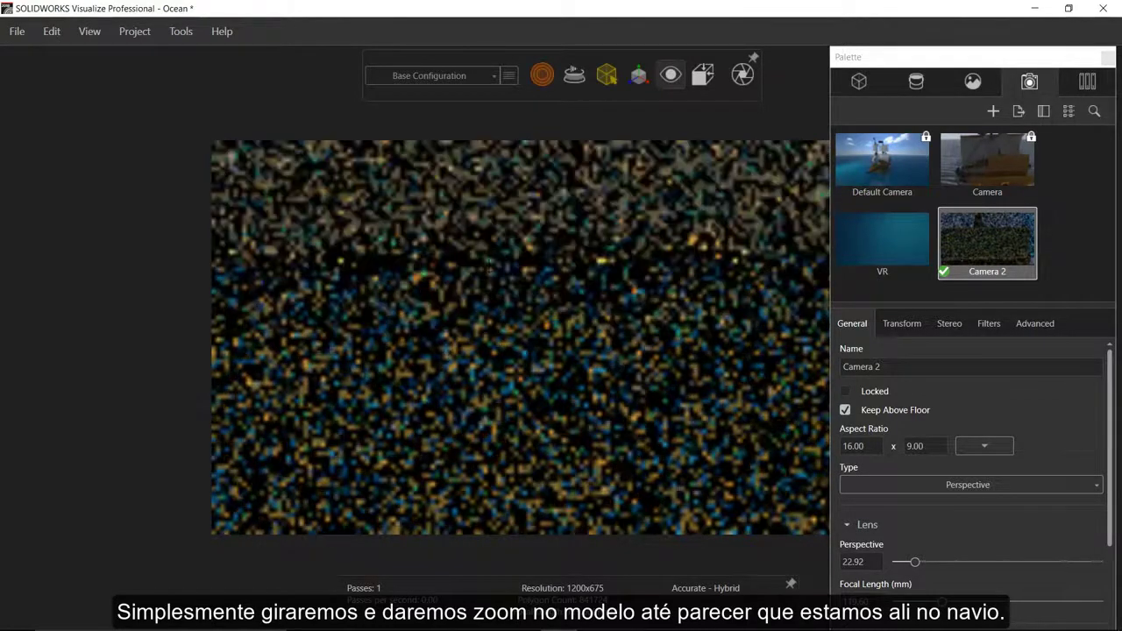
pyautogui.scroll(1, 447, 355)
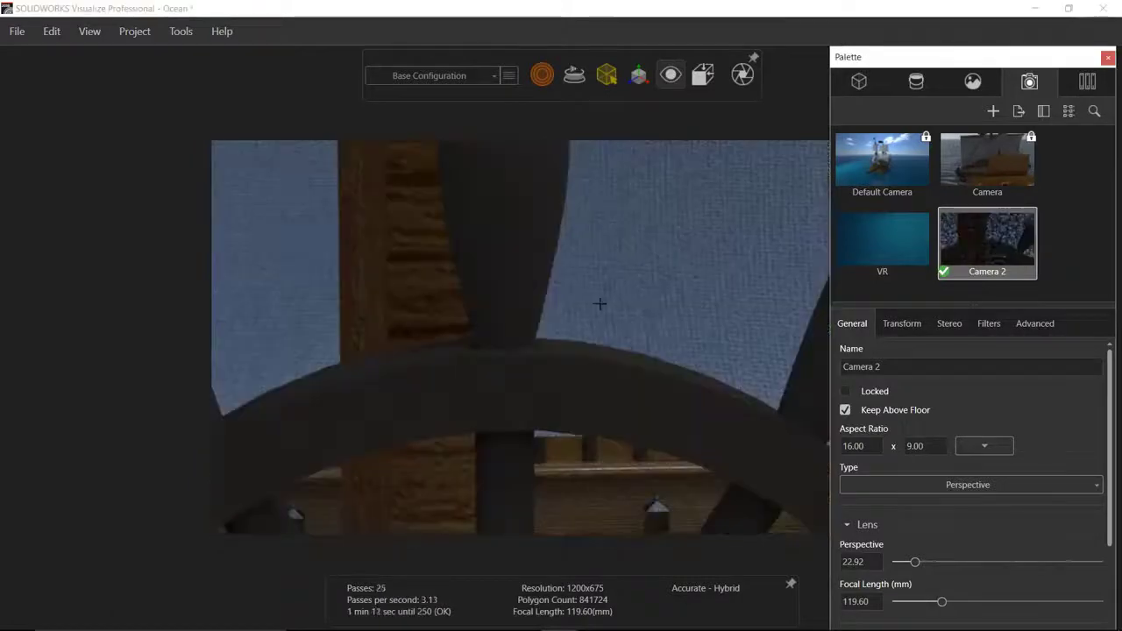
# - Raise the camera slightly to the top of the steering wheel and change its type to 360
pyautogui.moveTo(610, 235); pyautogui.dragTo(611, 325, button='middle')
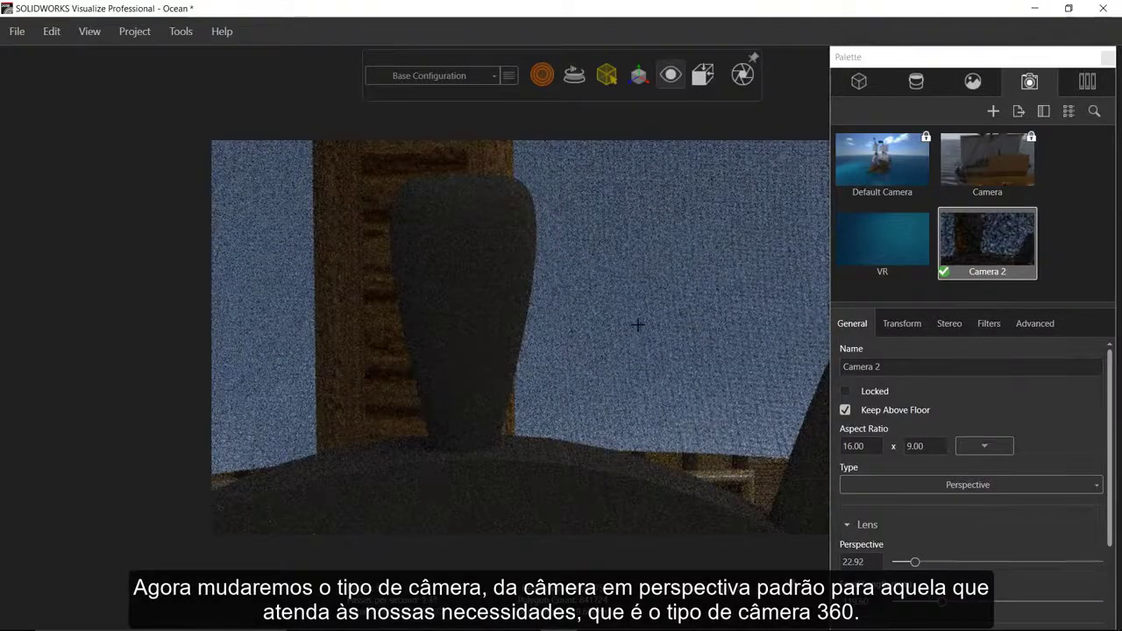
pyautogui.click(993, 485)
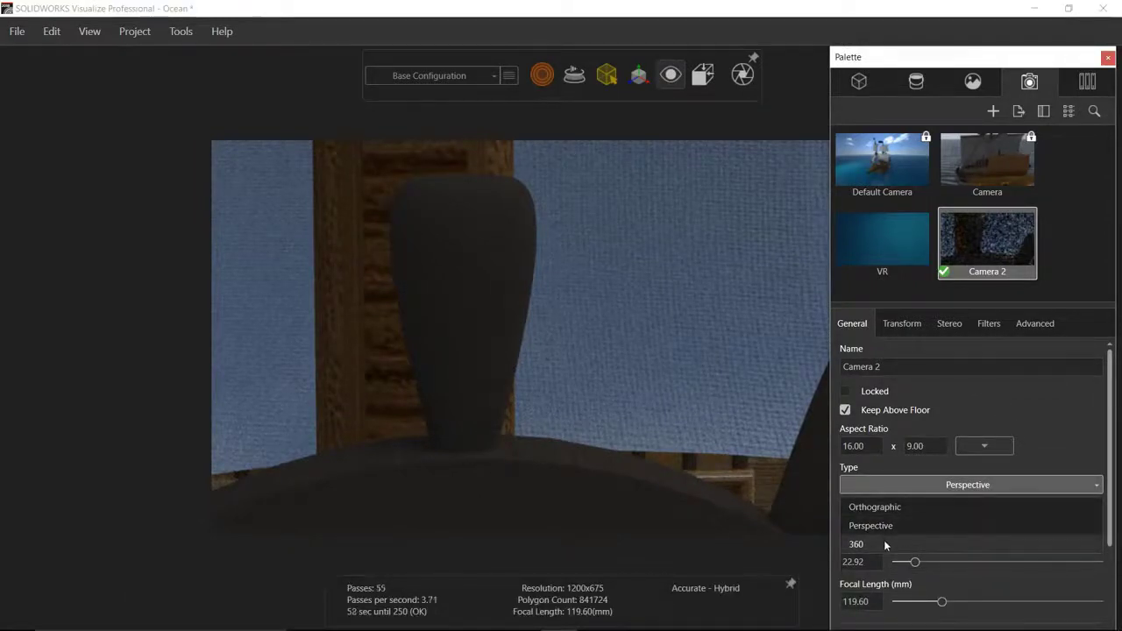
pyautogui.click(885, 544)
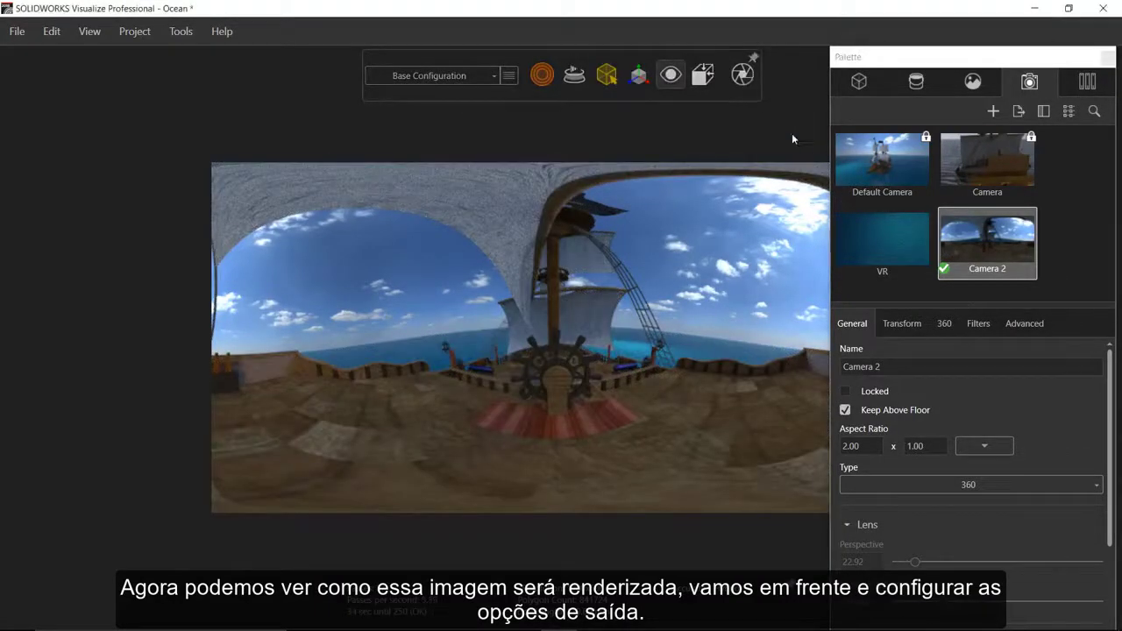
# - Set the render output mode to Panoramic and send the 360 camera's image to the render queue
pyautogui.click(743, 76)
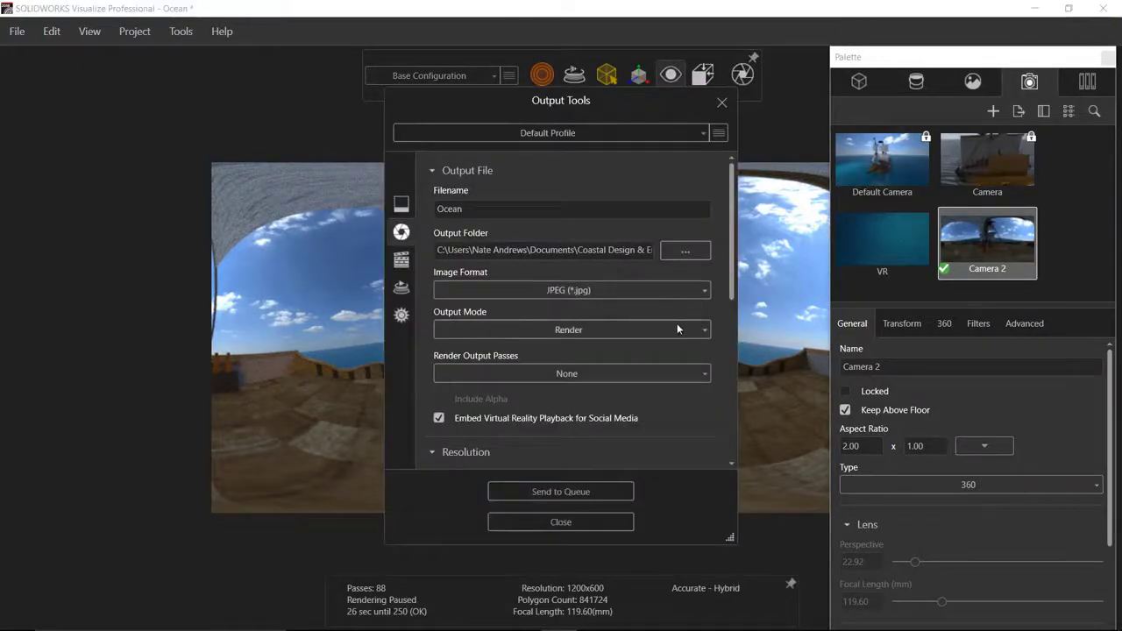
pyautogui.click(654, 326)
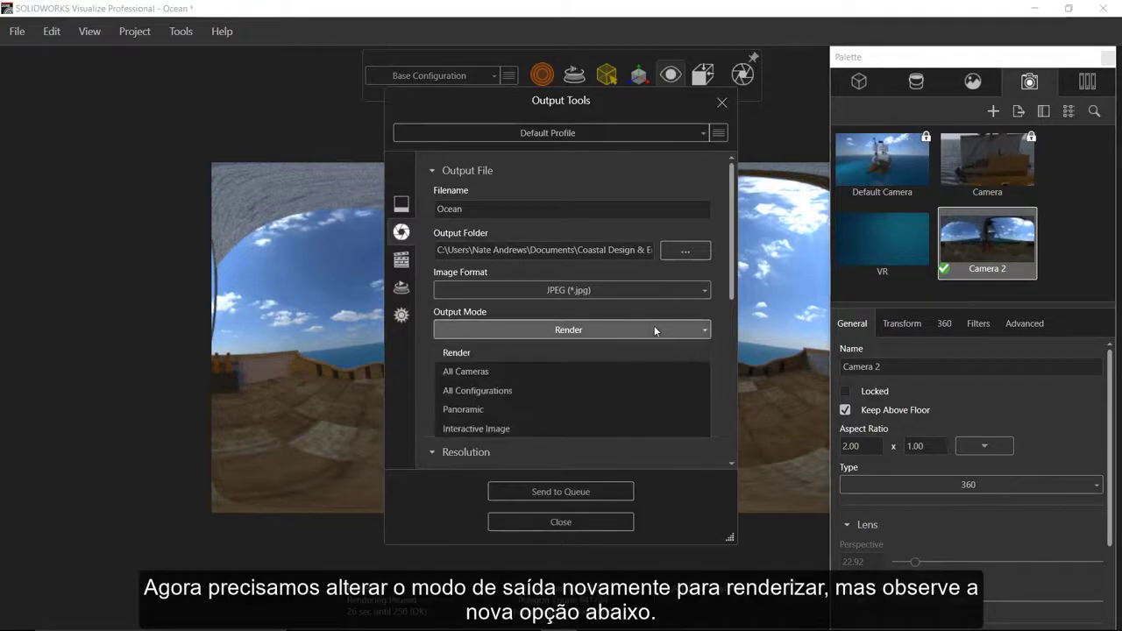
pyautogui.click(574, 408)
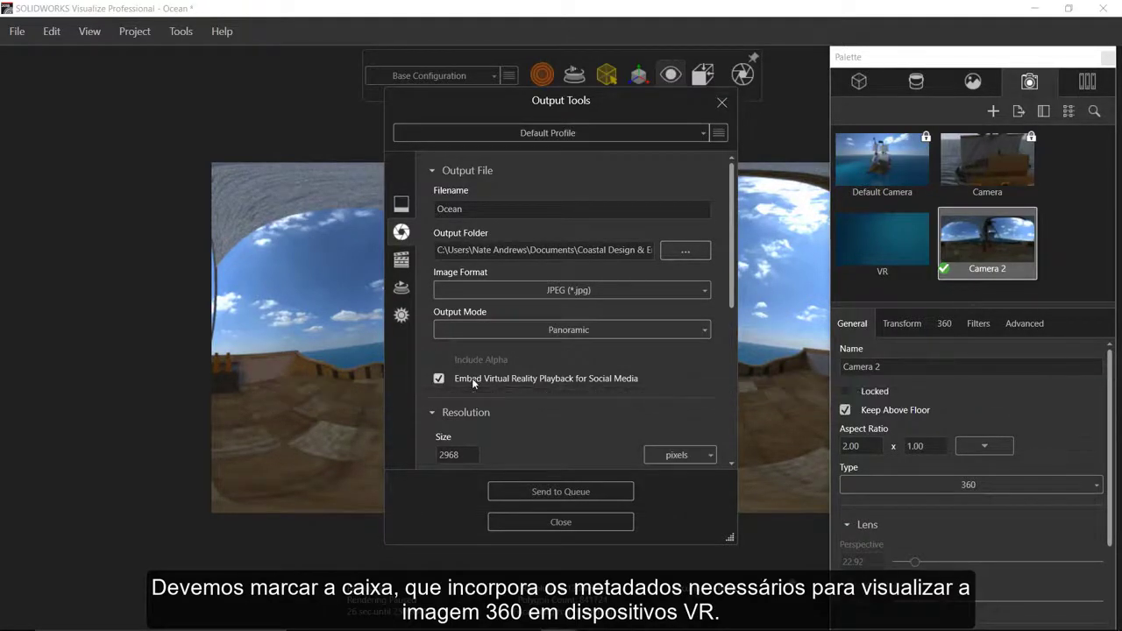
pyautogui.click(578, 492)
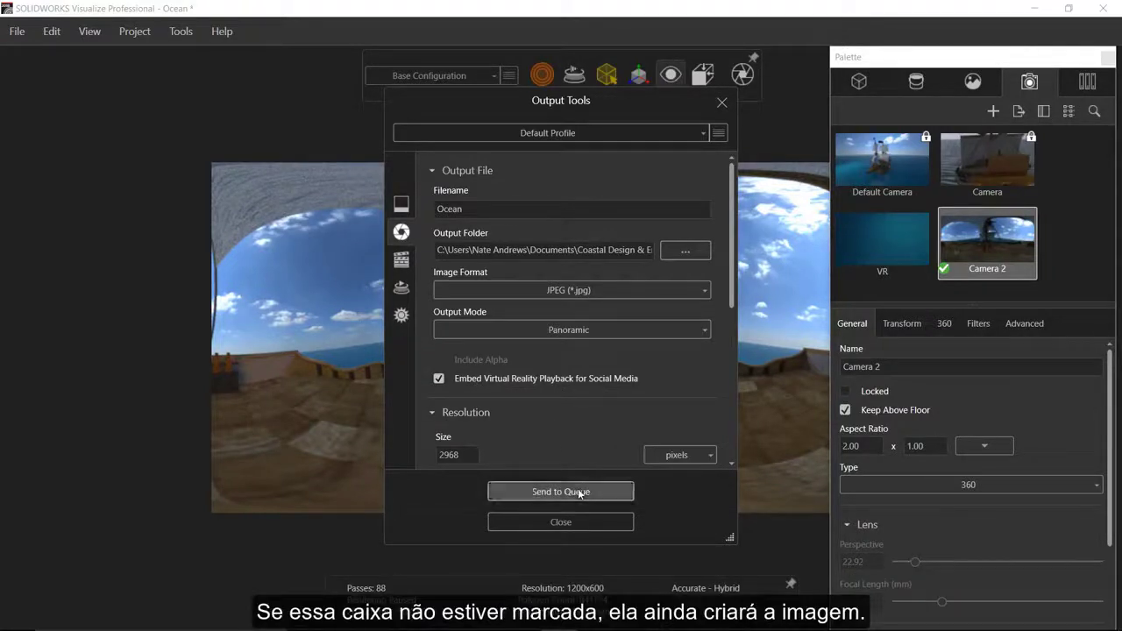